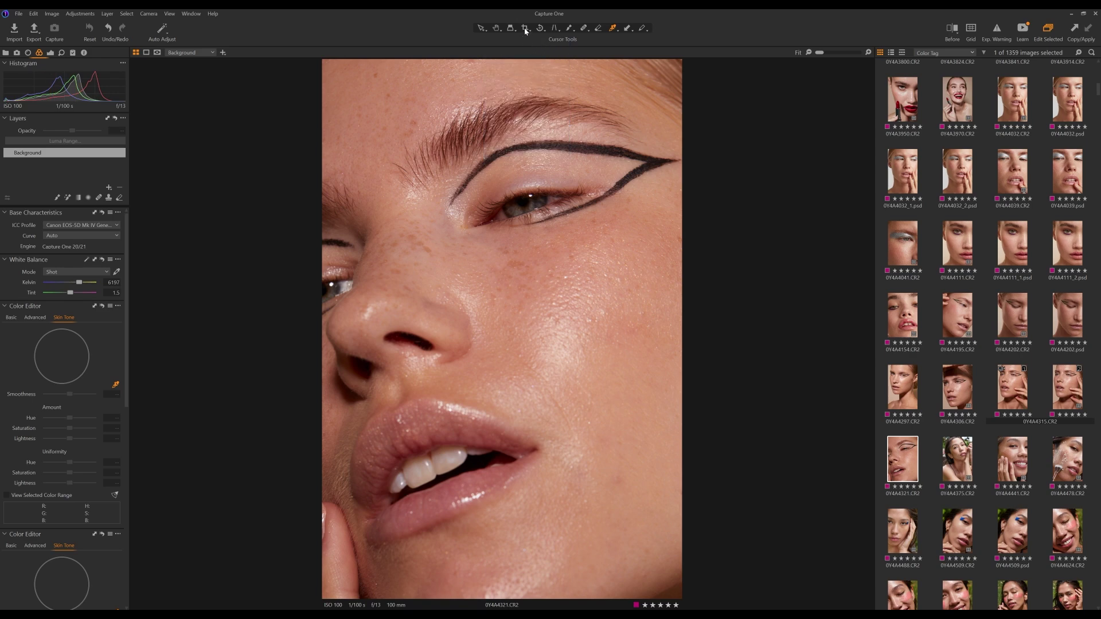
- Crop the portrait to about 56.78 × 85.16 in, trimming the image's left side and bottom edge, and apply the crop
click(524, 27)
drag(322, 598, 342, 565)
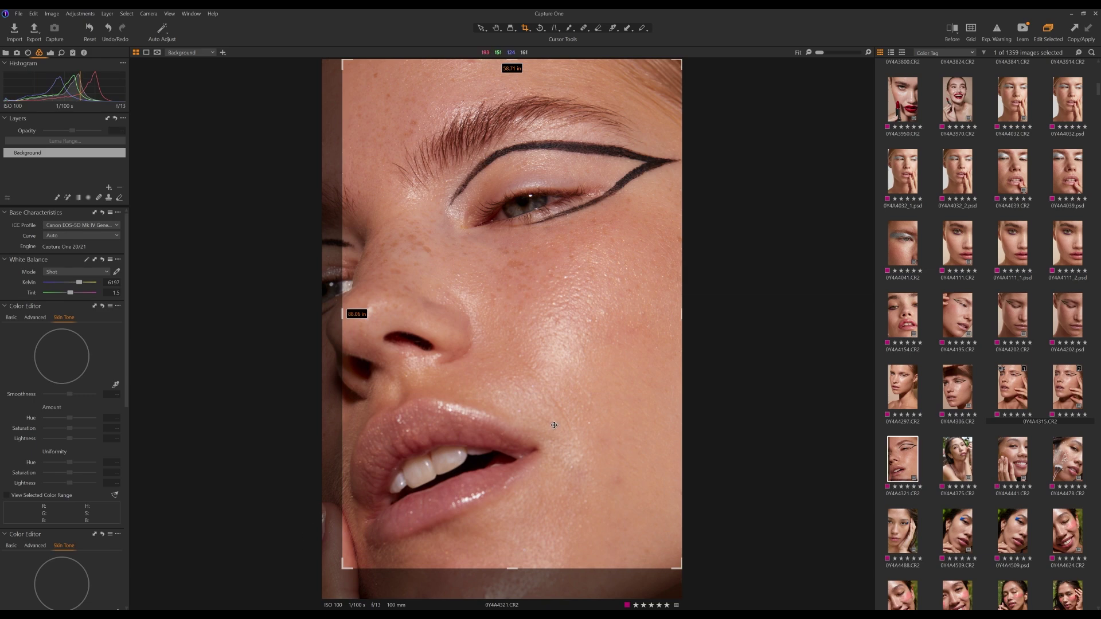
mouse_move(540, 423)
mouse_down()
mouse_move(523, 421)
mouse_move(541, 419)
mouse_up()
mouse_move(343, 569)
mouse_down()
mouse_move(329, 576)
mouse_move(337, 569)
mouse_up()
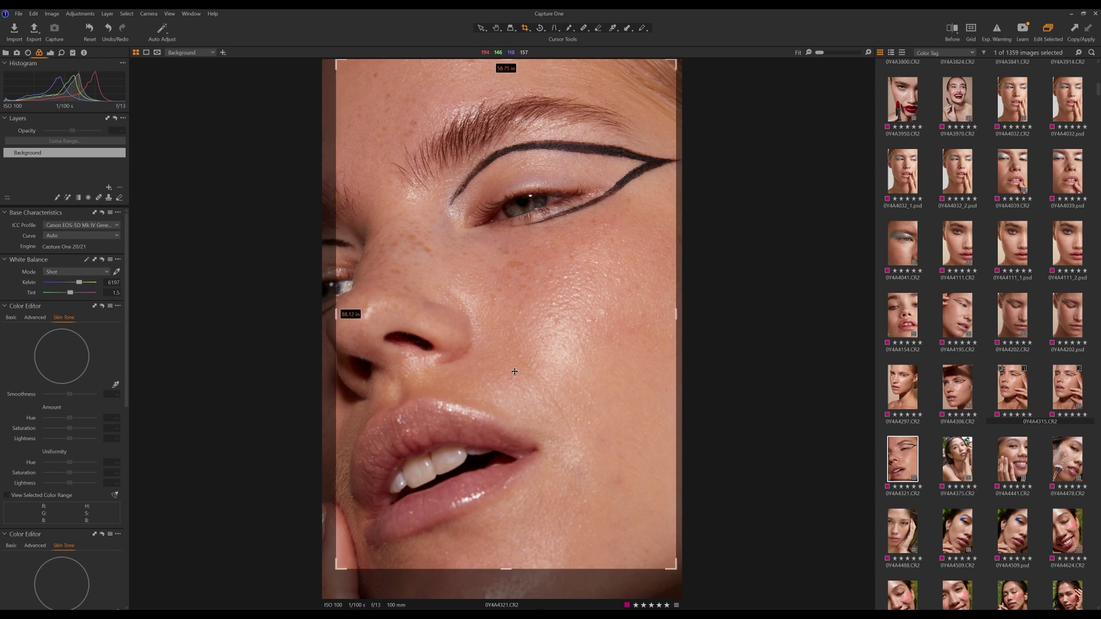
drag(553, 391, 664, 239)
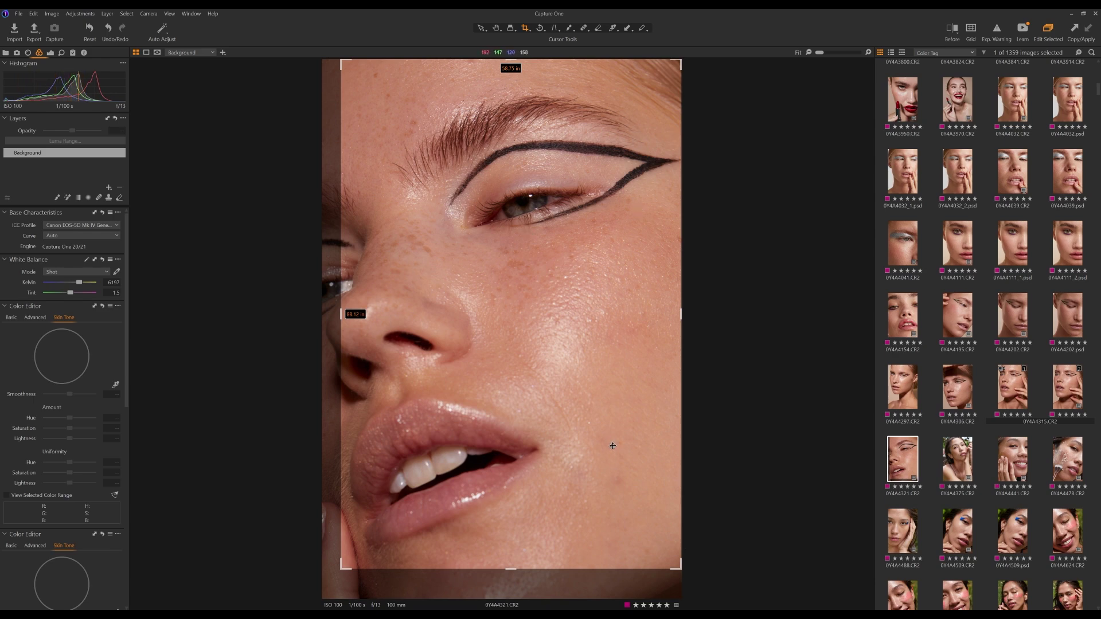
drag(342, 568, 353, 556)
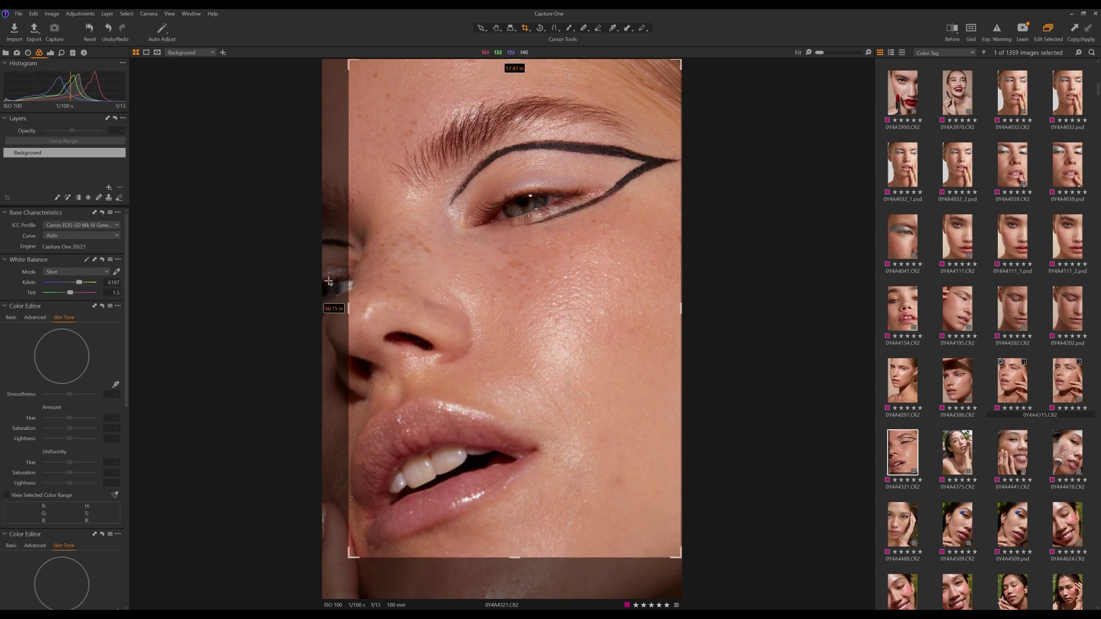
drag(349, 556, 354, 551)
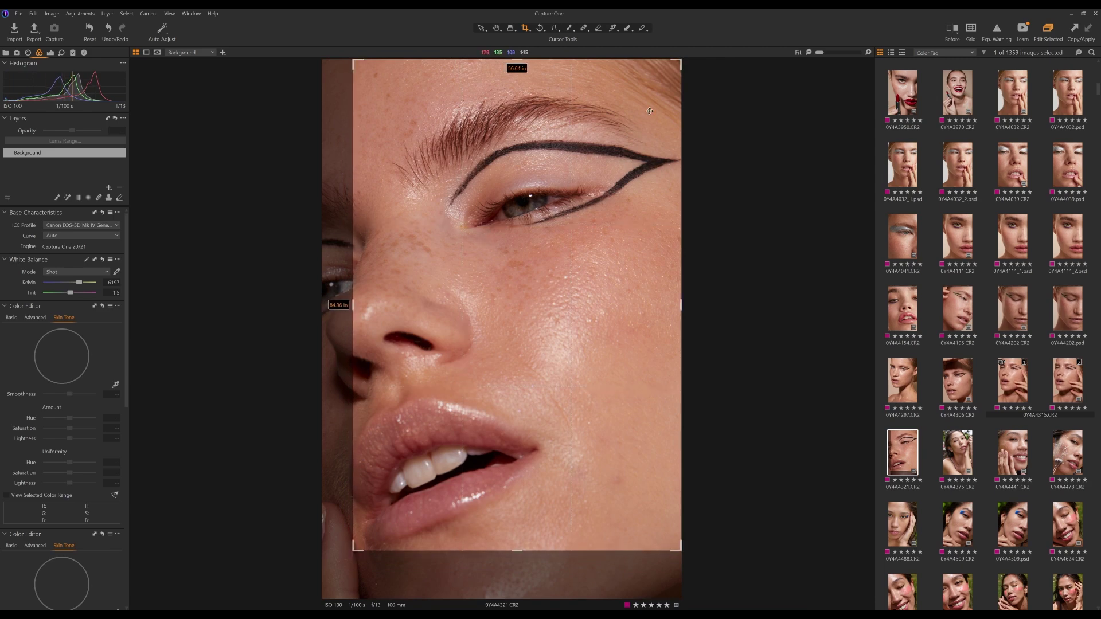
drag(354, 551, 351, 538)
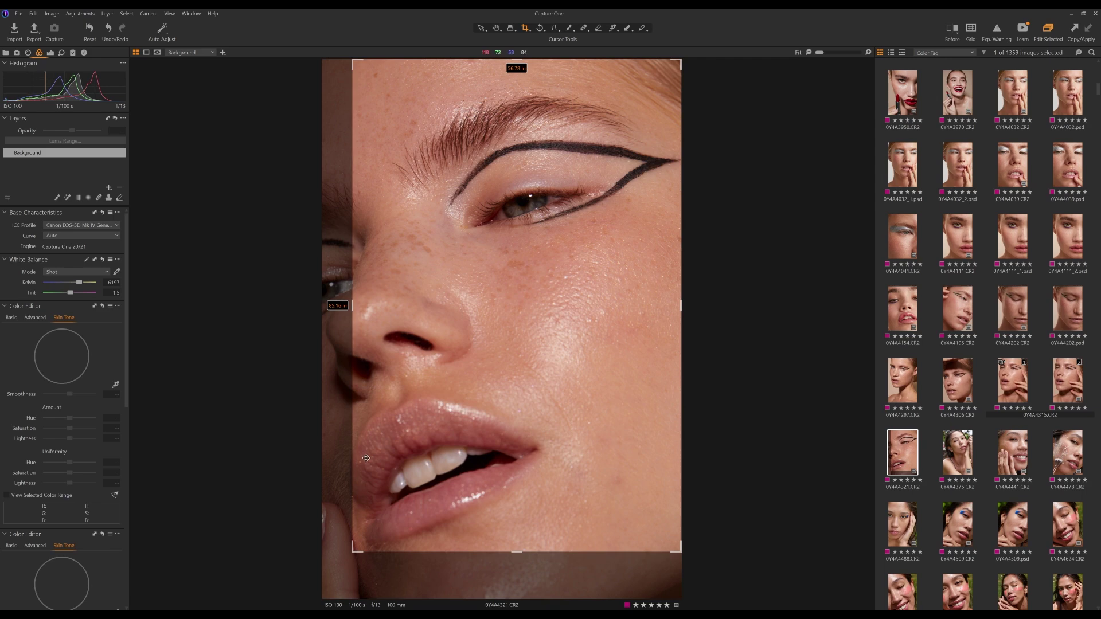
drag(377, 448, 377, 448)
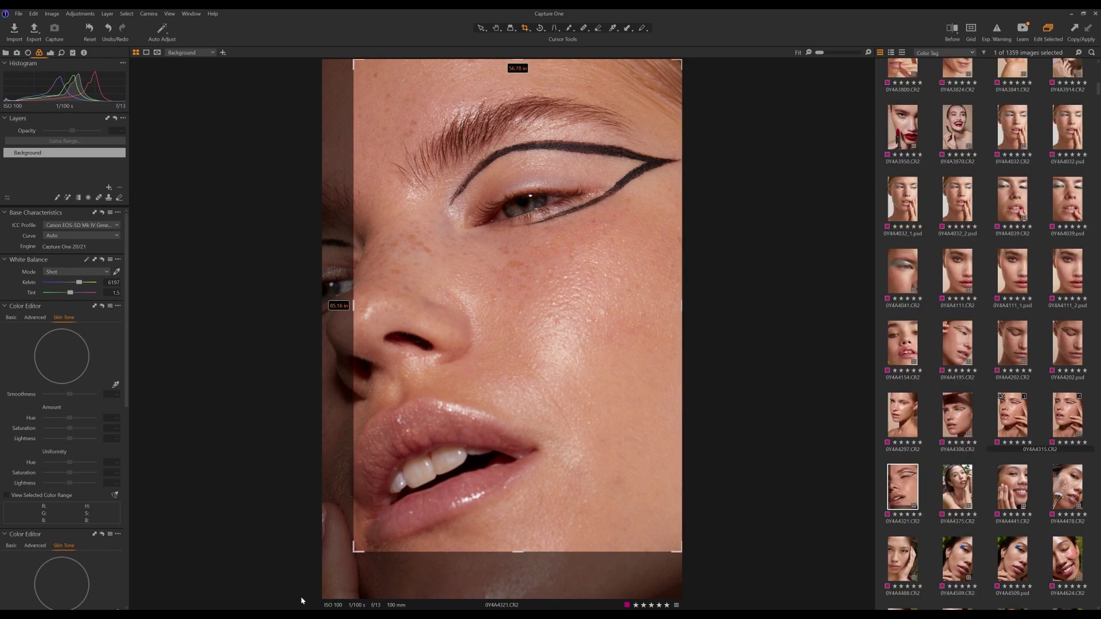
key(ctrl+Tab)
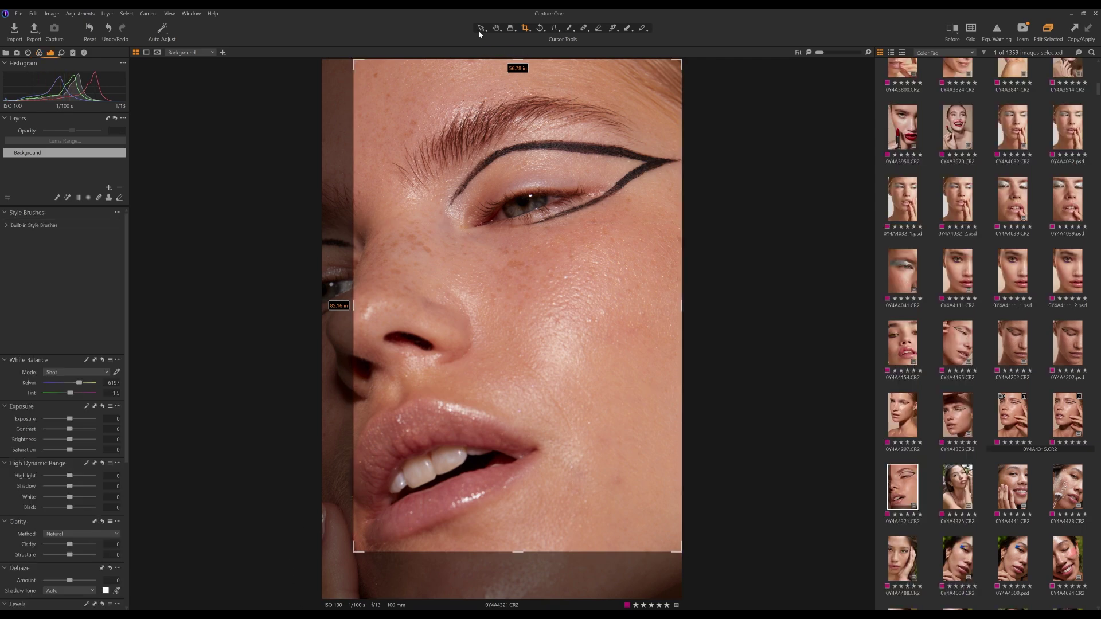
click(481, 29)
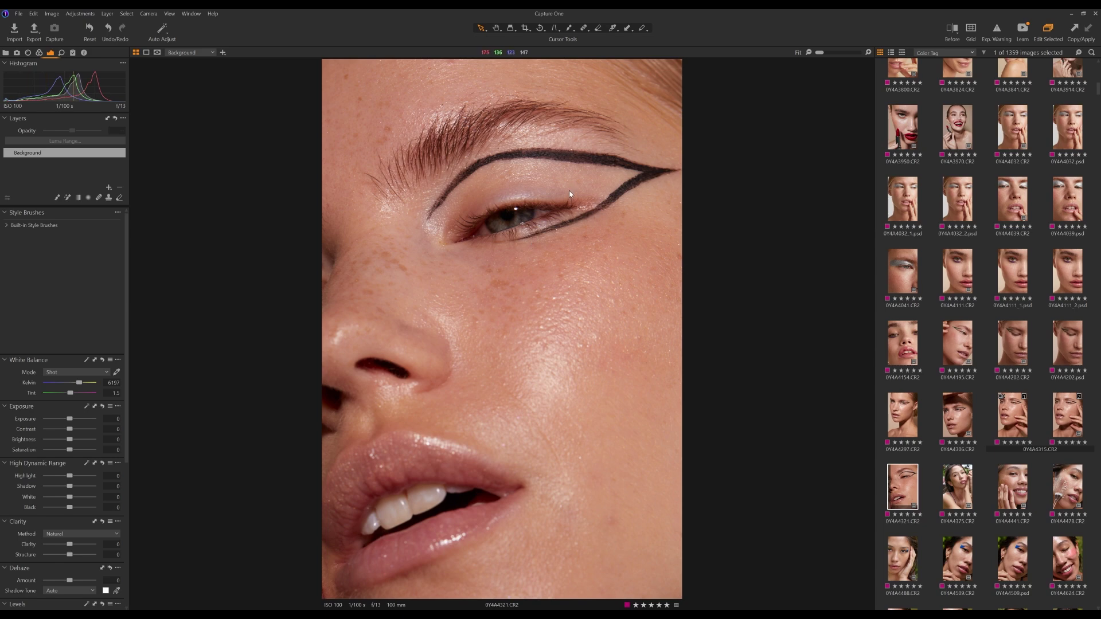
click(100, 13)
key(Escape)
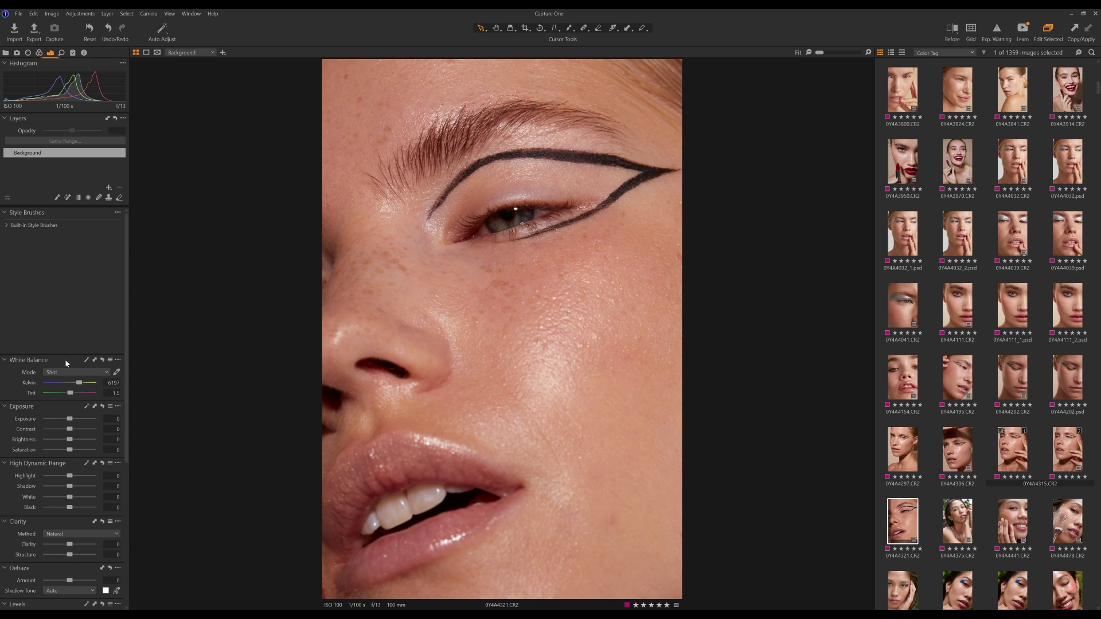
- Set the exposure to 0.15 and the contrast to 3
scroll(77, 372, down, 2)
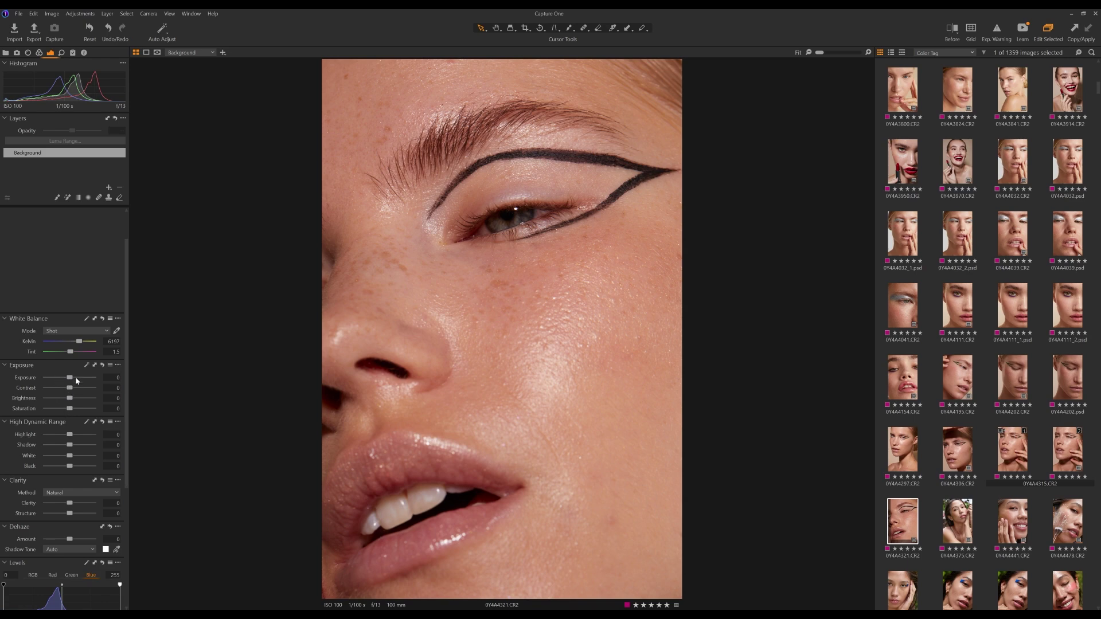
drag(69, 377, 72, 378)
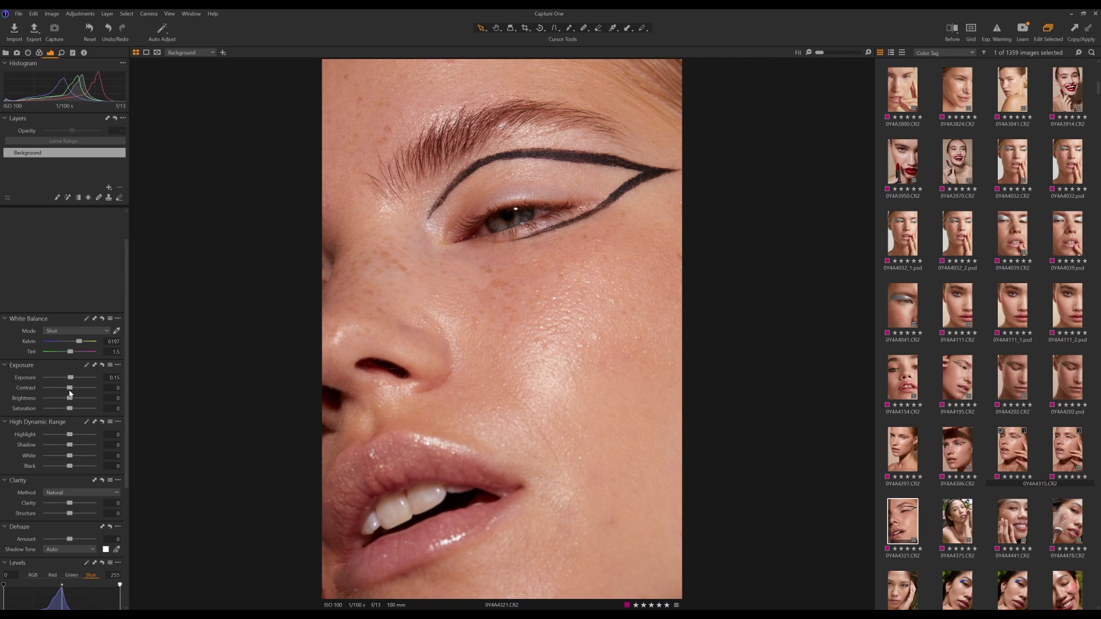
drag(73, 390, 74, 390)
- Set the High Dynamic Range highlight to 12, and set clarity and structure to 8 each
scroll(64, 424, down, 1)
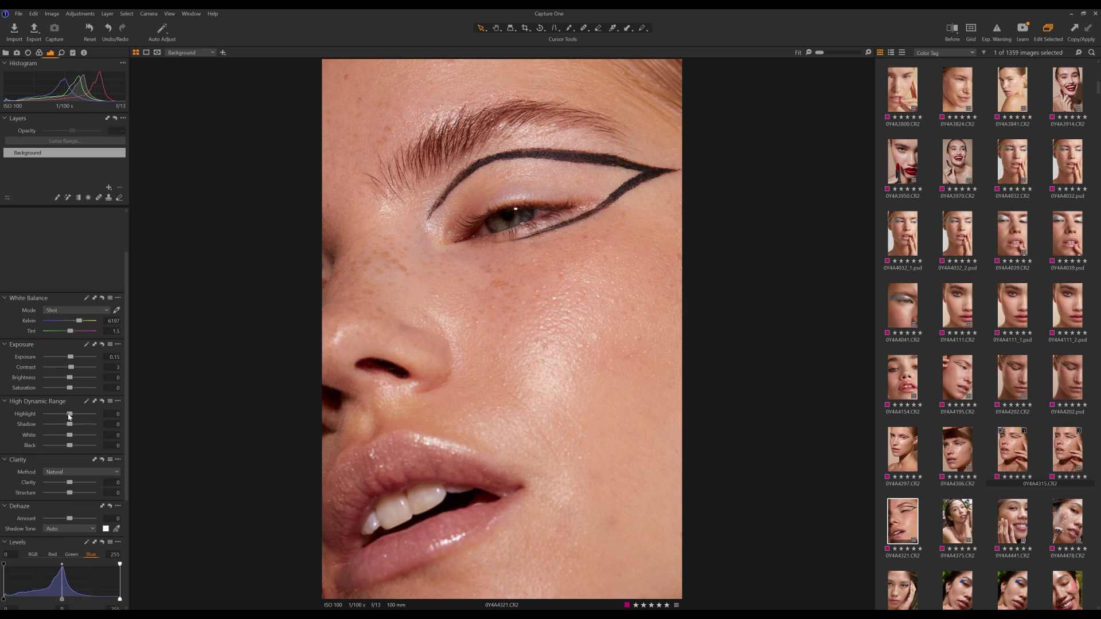
mouse_move(69, 414)
mouse_down()
mouse_move(83, 416)
mouse_move(70, 425)
mouse_up()
drag(70, 483, 75, 487)
mouse_move(74, 486)
mouse_down()
mouse_move(71, 495)
mouse_move(99, 491)
mouse_move(71, 496)
mouse_up()
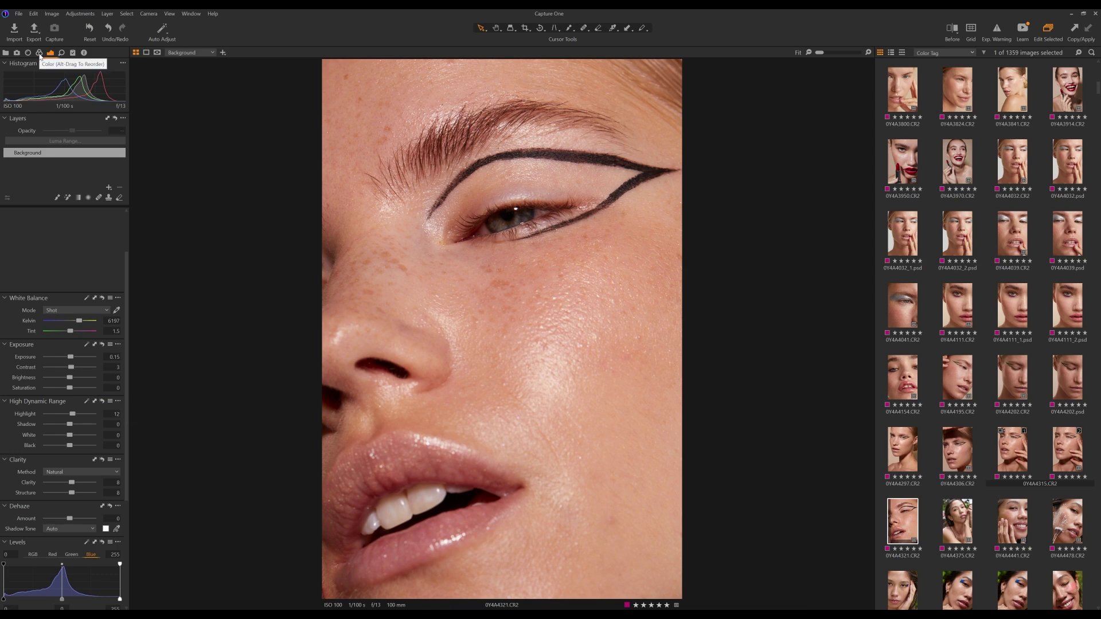
- Pick the cheek's skin color as the reference for the skin tone correction in the Color Editor
click(40, 53)
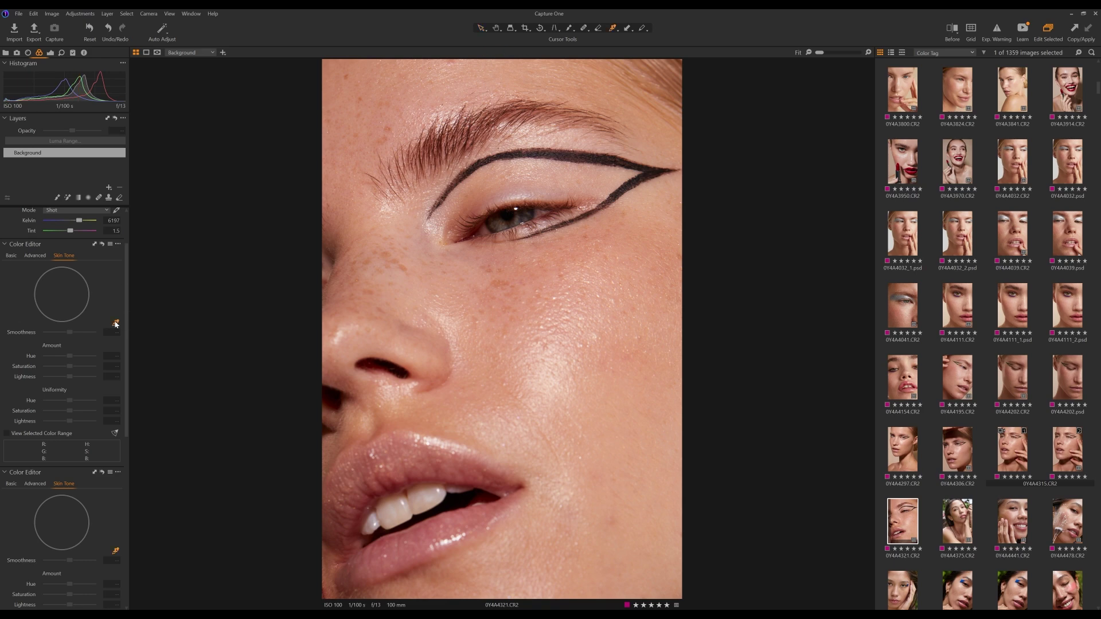
mouse_move(116, 323)
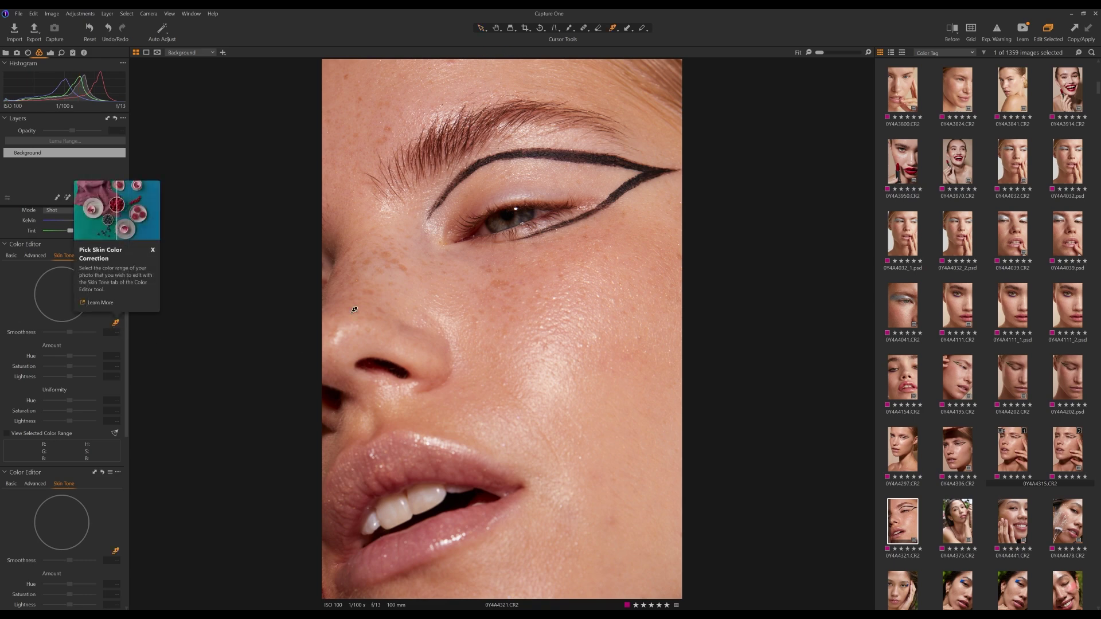
click(492, 389)
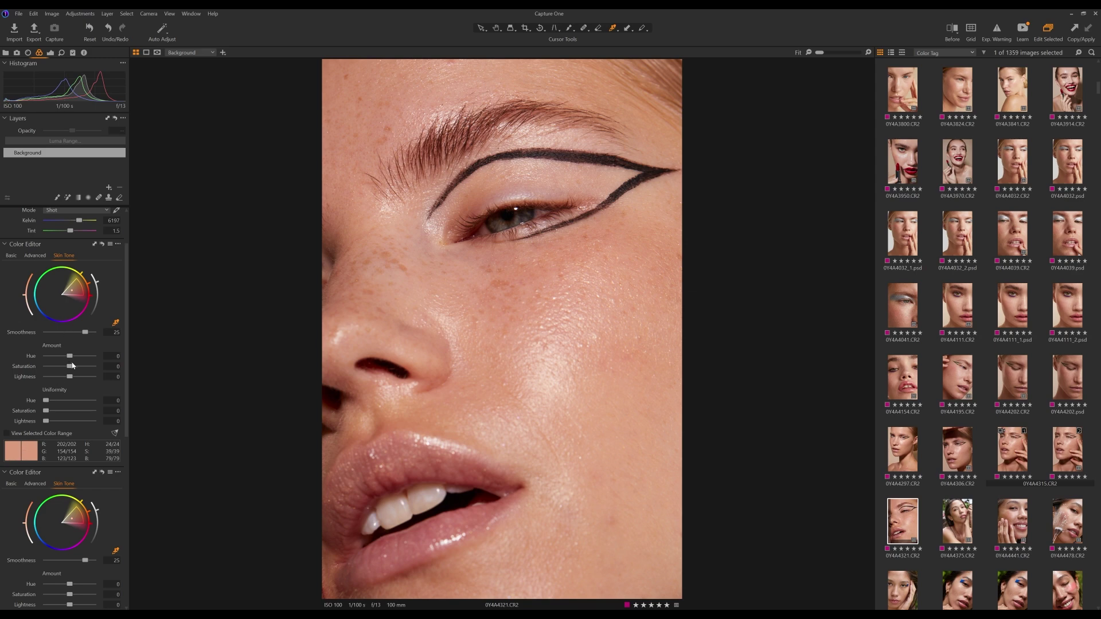
- Set the skin tone amounts to hue -0.7, saturation -4.7 and lightness -2.9, and the uniformity to hue 12 and saturation 2
drag(70, 356, 67, 357)
drag(69, 356, 69, 368)
mouse_move(68, 357)
mouse_down()
mouse_move(78, 359)
mouse_move(68, 359)
mouse_up()
drag(70, 376, 57, 378)
drag(57, 378, 63, 379)
mouse_move(46, 401)
mouse_down()
mouse_move(71, 403)
mouse_move(37, 403)
mouse_move(55, 399)
mouse_up()
mouse_move(55, 399)
mouse_down()
mouse_move(90, 404)
mouse_move(52, 400)
mouse_move(52, 410)
mouse_move(84, 409)
mouse_move(49, 414)
mouse_up()
drag(69, 368, 67, 369)
drag(66, 369, 65, 358)
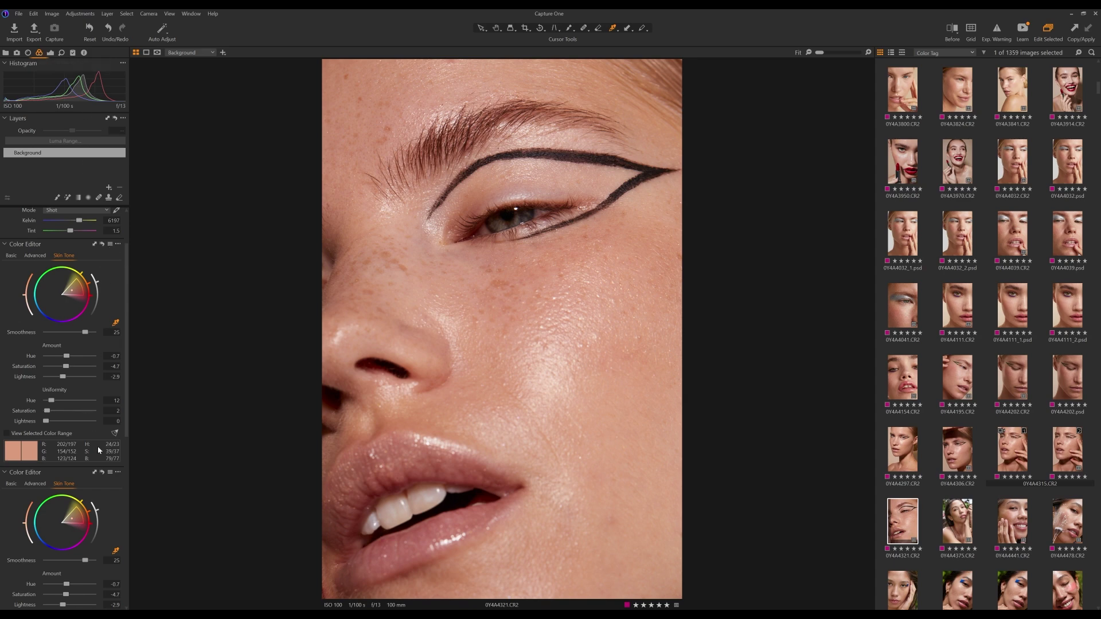
- Tint the Color Balance shadows blue, adjust the tint's strength and brighten the shadows slightly
scroll(99, 439, down, 1)
scroll(98, 437, down, 4)
click(34, 339)
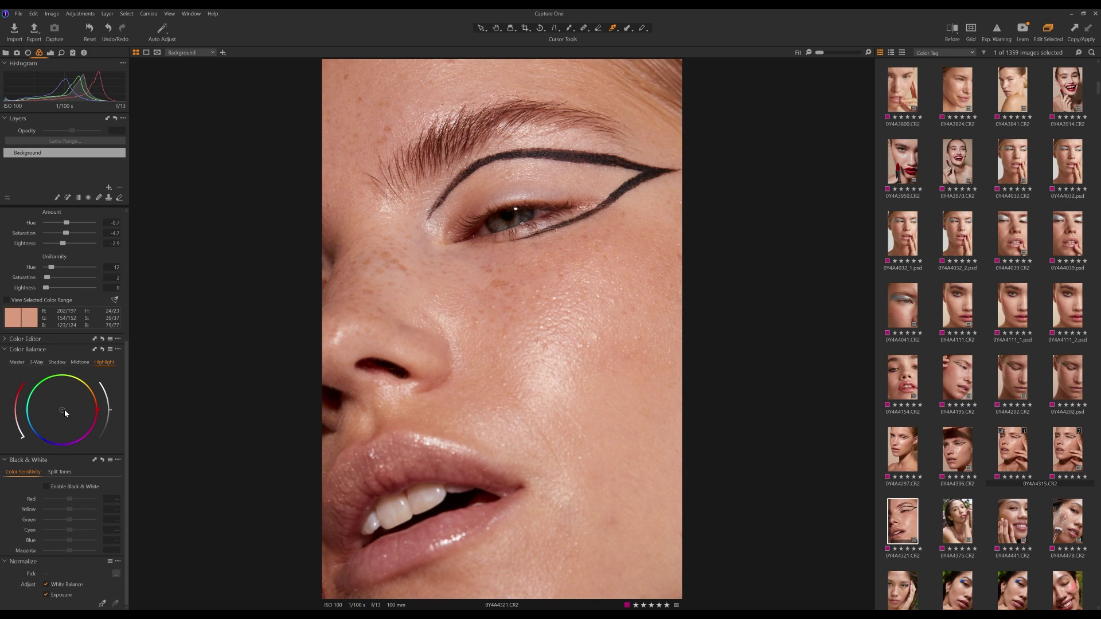
click(57, 362)
mouse_move(62, 411)
mouse_down()
mouse_move(53, 422)
mouse_move(80, 416)
mouse_move(89, 399)
mouse_move(62, 388)
mouse_move(43, 412)
mouse_move(57, 424)
mouse_up()
mouse_move(16, 422)
mouse_down()
mouse_move(17, 405)
mouse_move(23, 437)
mouse_move(23, 415)
mouse_move(23, 425)
mouse_up()
mouse_move(112, 413)
mouse_down()
mouse_move(111, 397)
mouse_move(114, 427)
mouse_move(120, 404)
mouse_up()
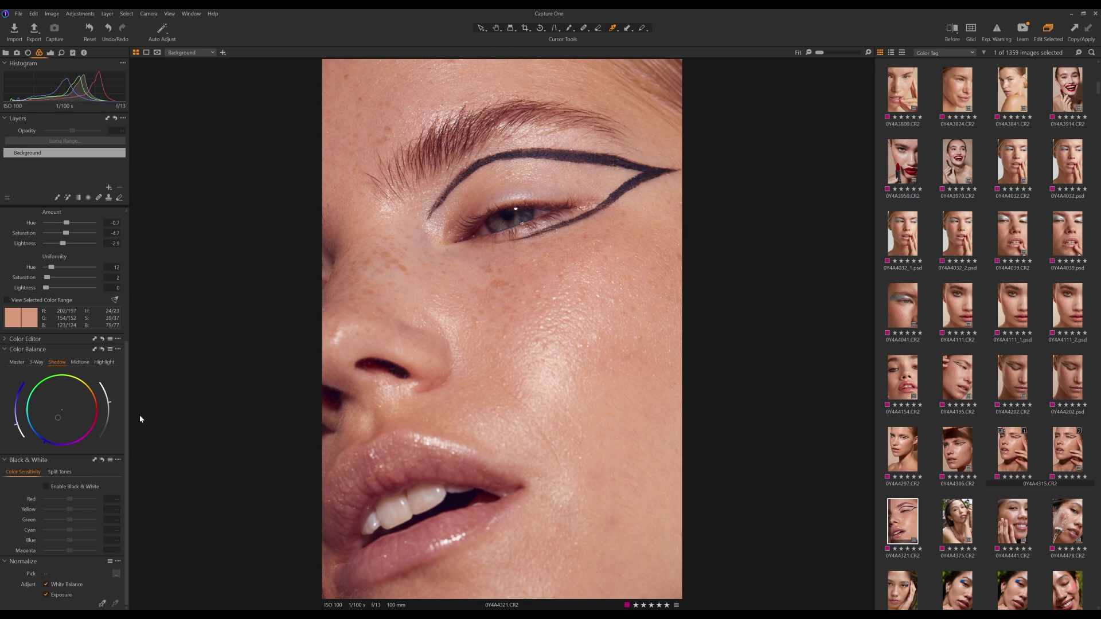
- Shift the Color Balance midtones slightly toward warm red and fine-tune the saturation of the blue shadow tint
click(80, 361)
drag(62, 411, 66, 410)
click(57, 362)
drag(18, 422, 19, 424)
- Tint the Color Balance highlights slightly green and fine-tune the tint's saturation
click(101, 362)
mouse_move(61, 409)
mouse_down()
mouse_move(82, 417)
mouse_move(58, 409)
mouse_up()
click(59, 407)
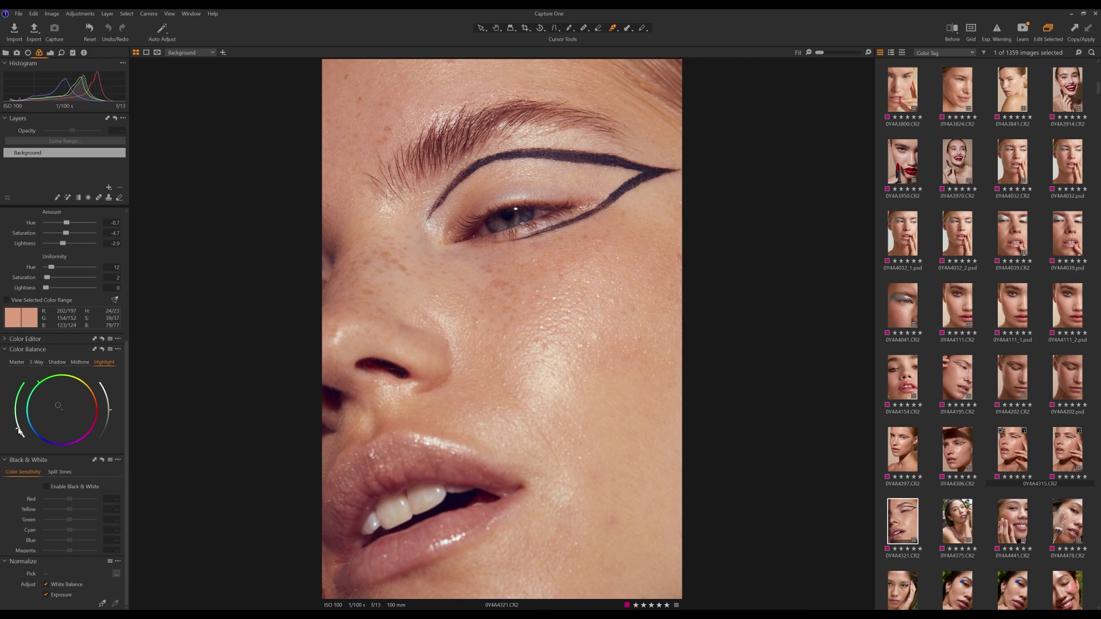
drag(19, 430, 22, 434)
mouse_move(109, 411)
mouse_down()
mouse_move(112, 434)
mouse_move(120, 411)
mouse_up()
- Fine-tune the saturation and hue of the orange range in the basic Color Editor
click(5, 342)
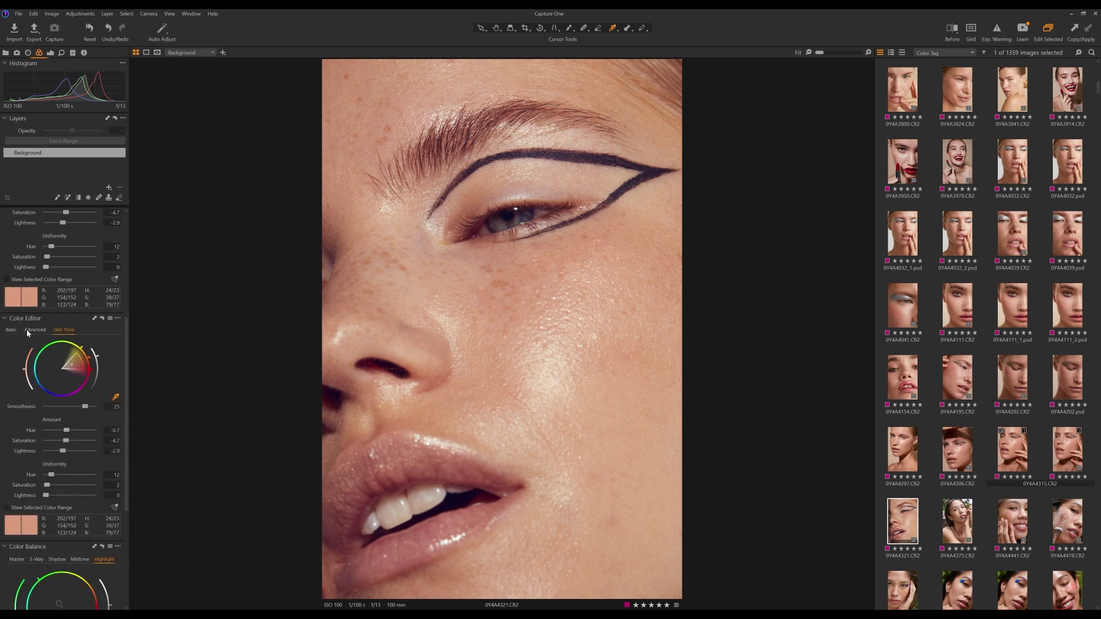
click(11, 331)
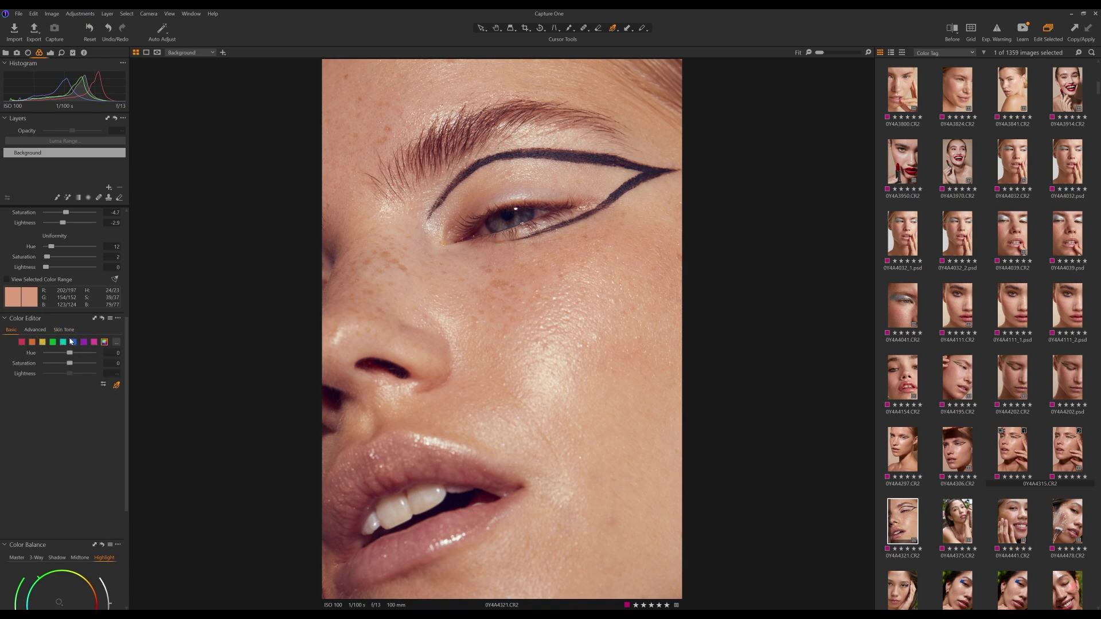
click(32, 342)
drag(71, 368, 70, 367)
drag(71, 367, 72, 367)
drag(71, 353, 73, 355)
- Lift the High Dynamic Range shadow to 17
click(50, 52)
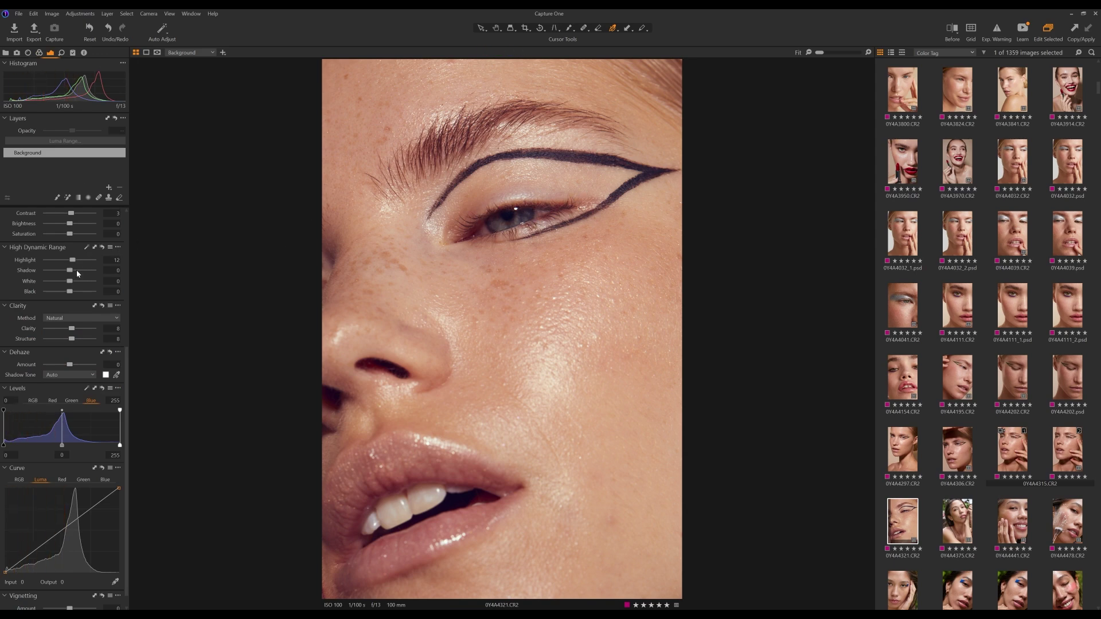
drag(70, 270, 77, 268)
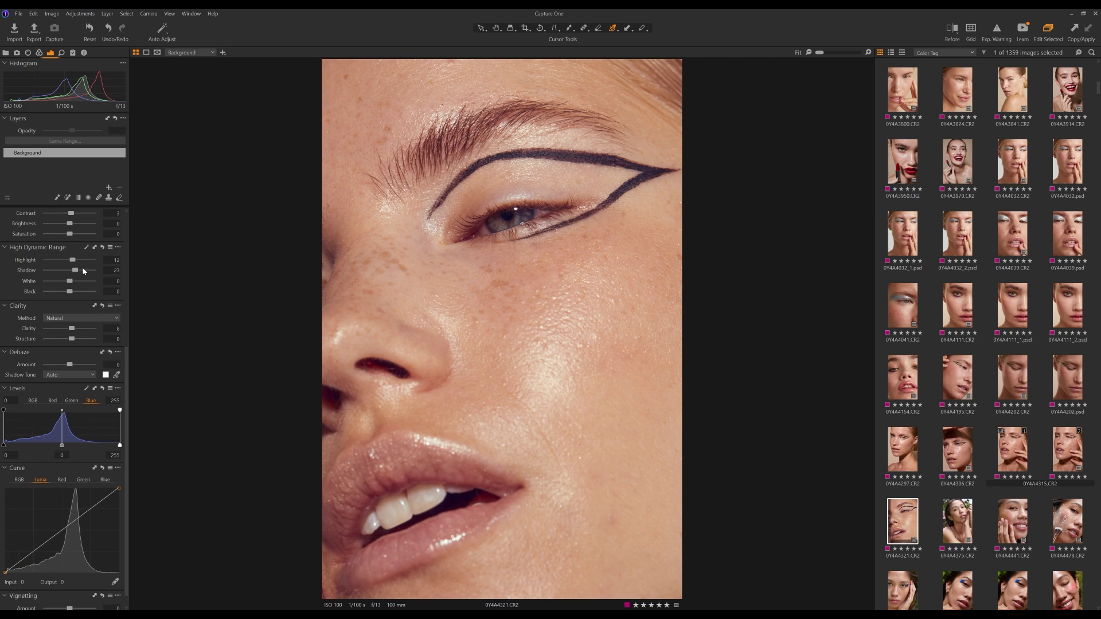
drag(77, 272, 76, 274)
- Increase the sharpening amount to about 236, adjust the sharpening radius and return to the exposure adjustments
click(62, 53)
drag(55, 268, 60, 270)
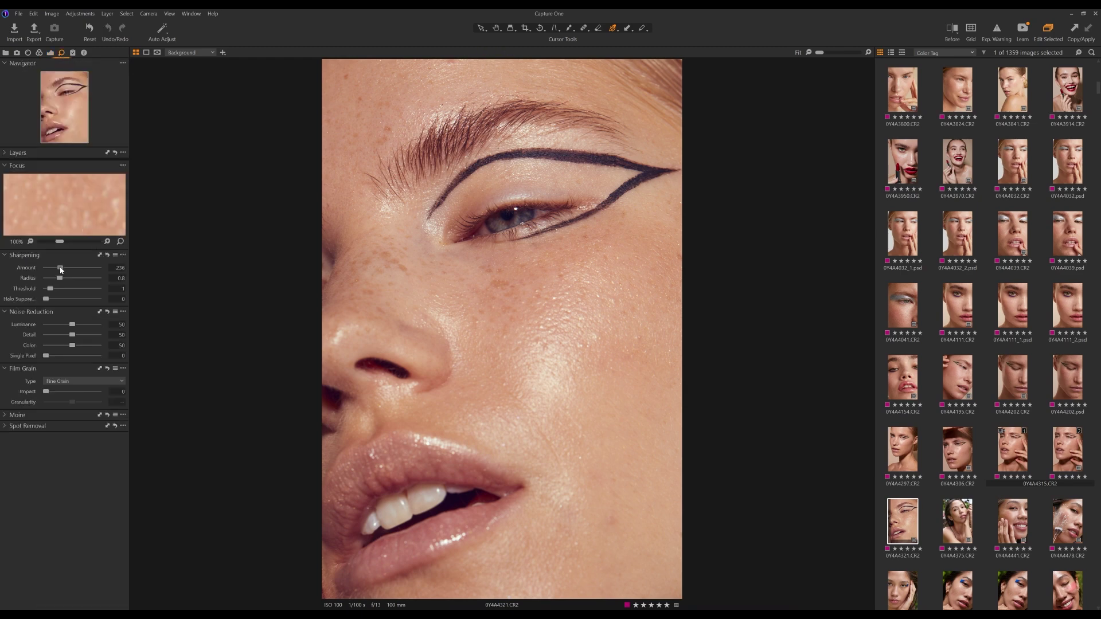
drag(60, 278, 65, 272)
key(ctrl+alt+e)
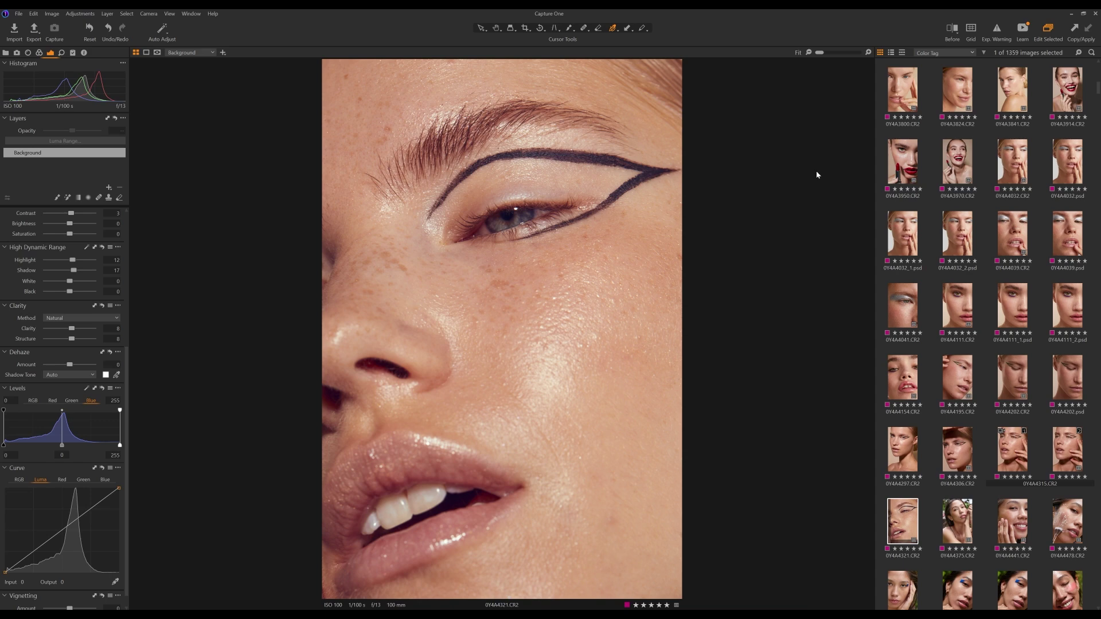
- Compare the edited portrait with the original using the split view and the full before/after view
click(952, 29)
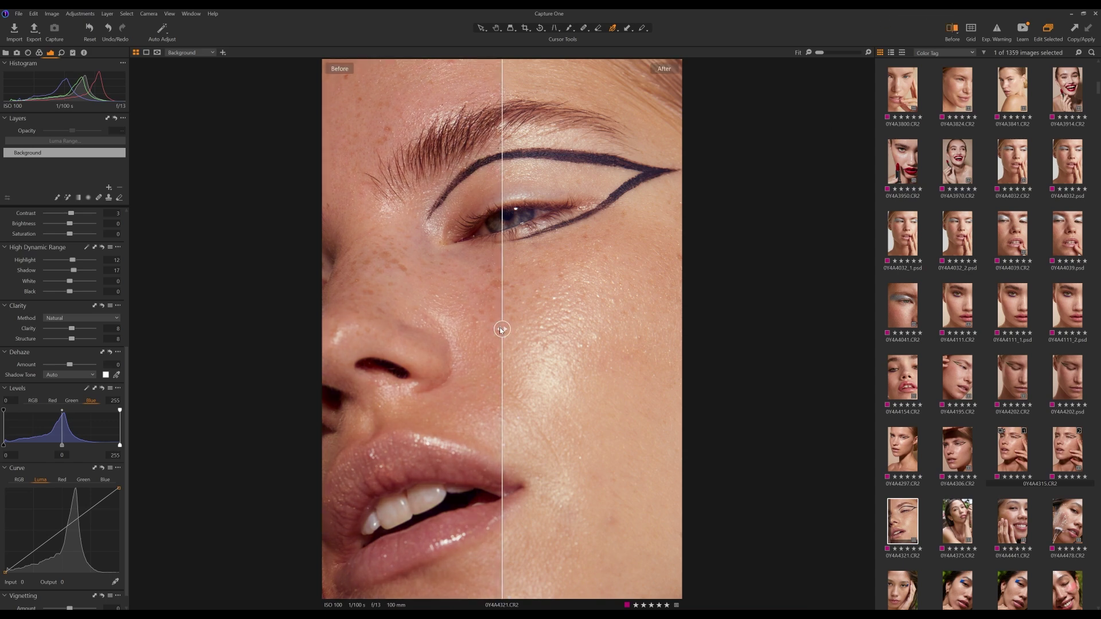
drag(502, 329, 311, 337)
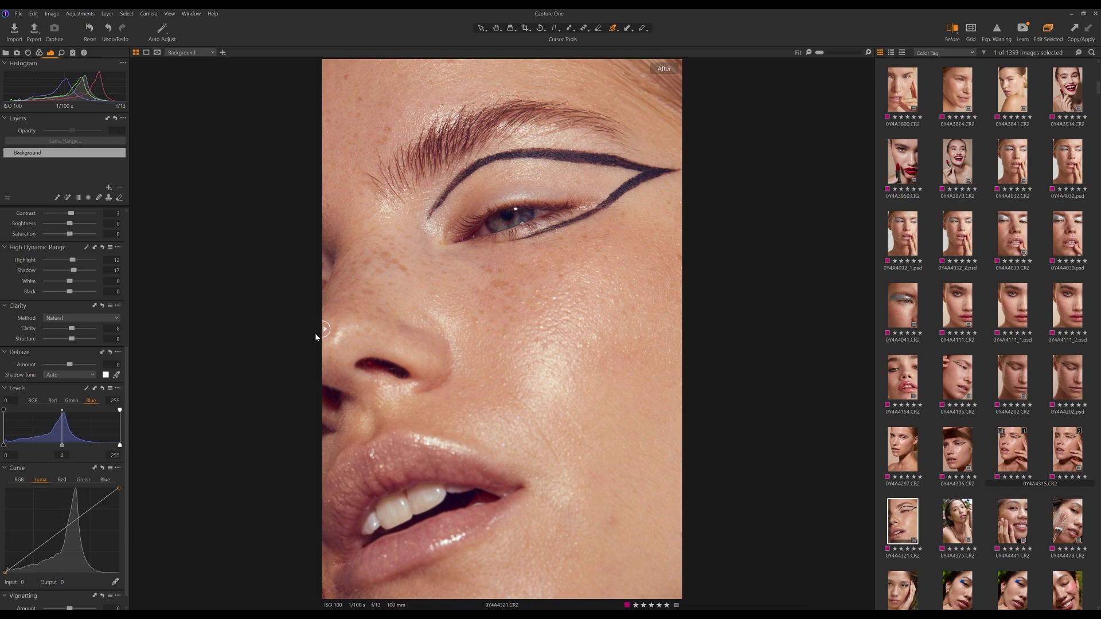
drag(316, 335, 289, 371)
click(952, 31)
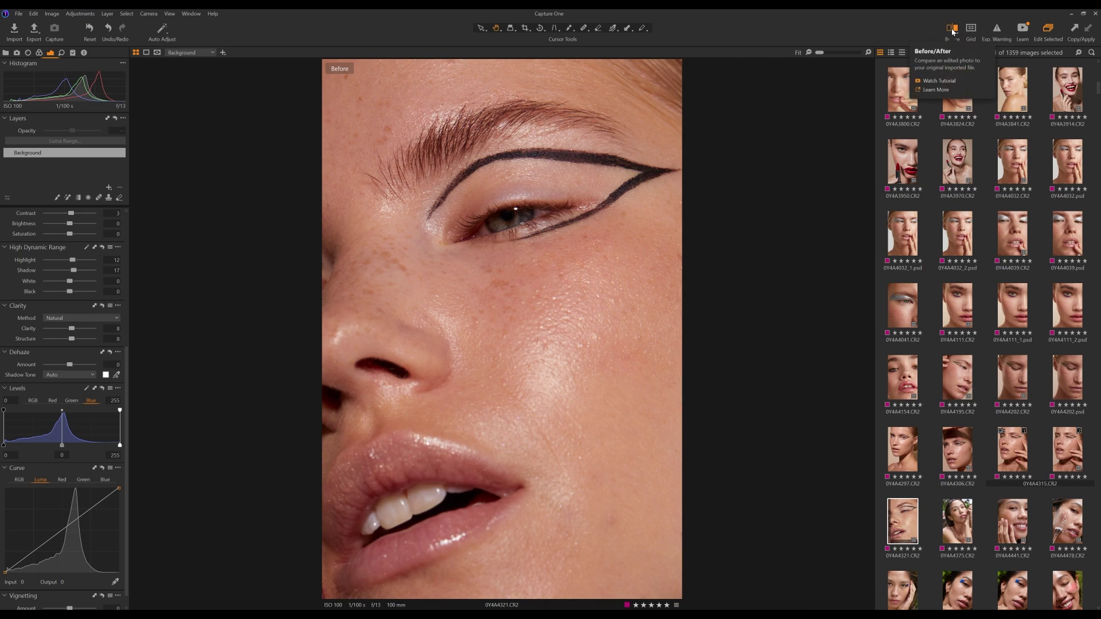
click(952, 31)
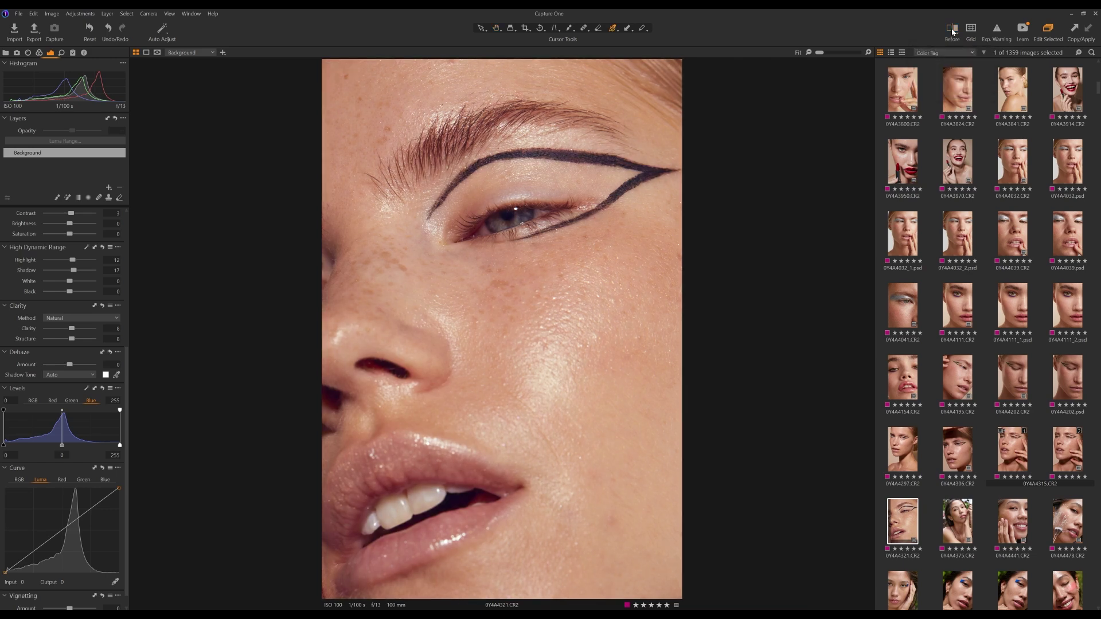
click(954, 33)
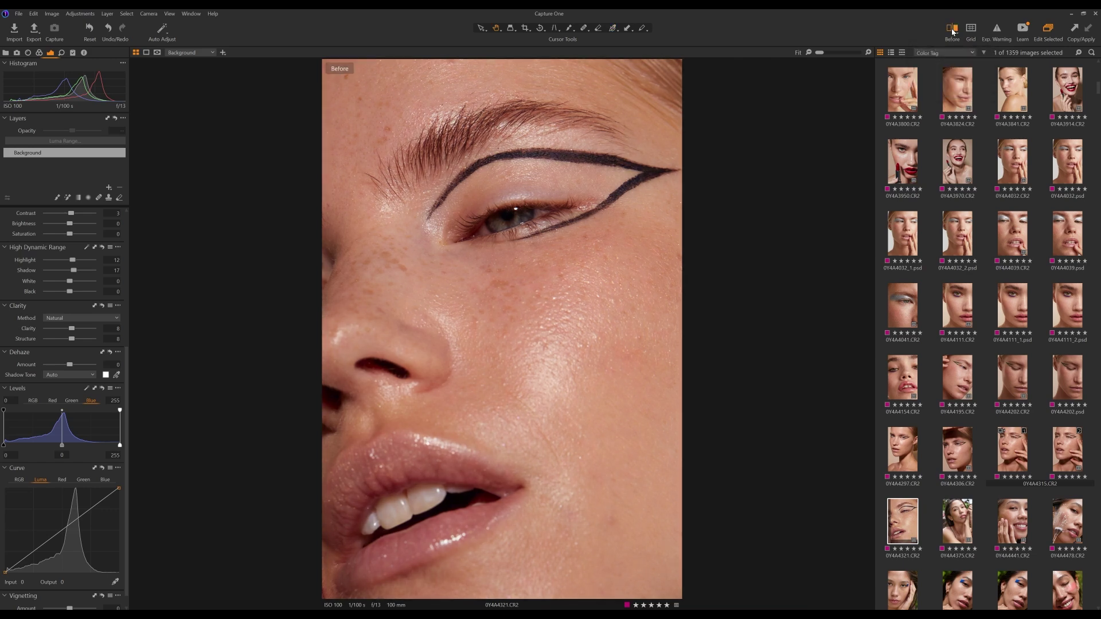
click(953, 32)
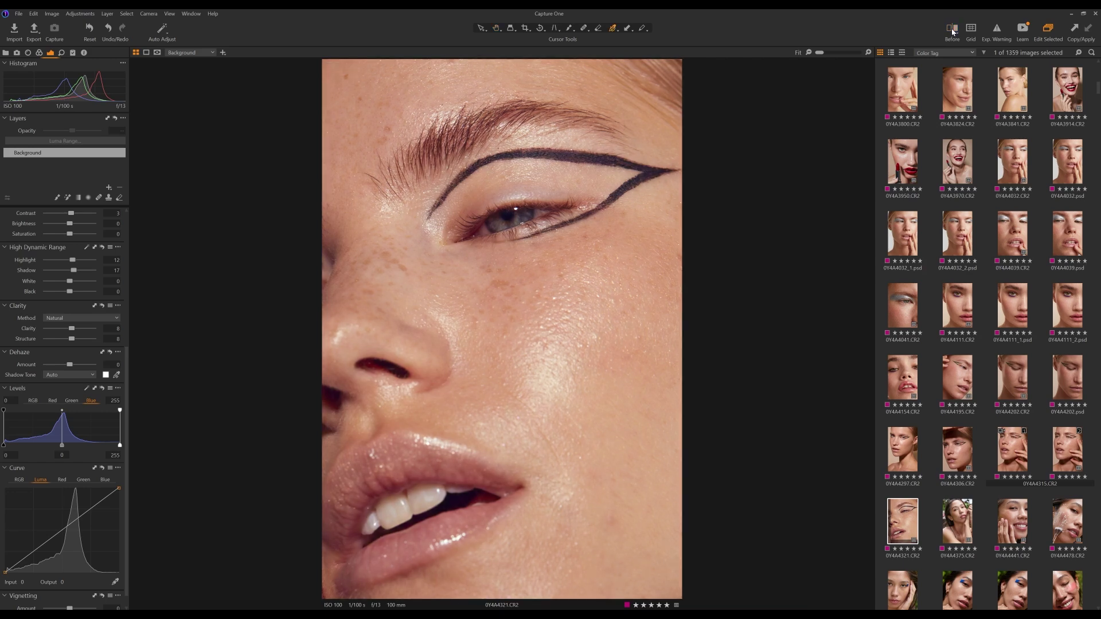